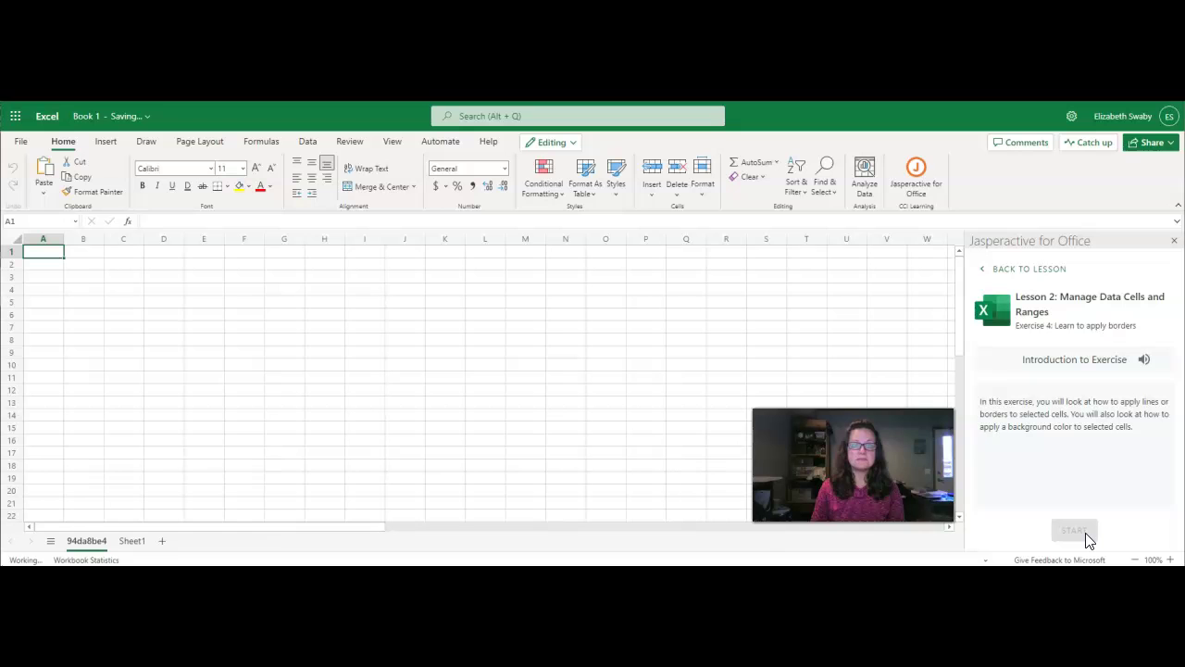
Start the borders exercise and apply Outside Borders to the first flight section, cells A6 to H8
{"action": "left_click", "coordinate": [1074, 531]}
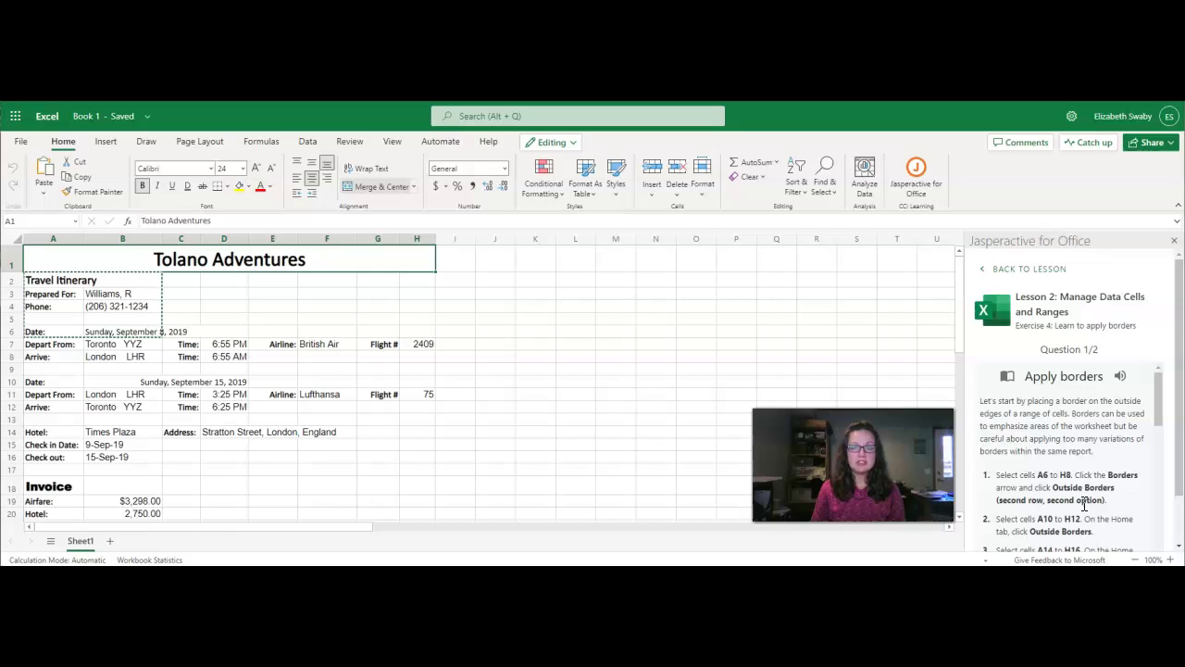
{"action": "scroll", "coordinate": [1085, 503], "scroll_direction": "down", "scroll_amount": 1}
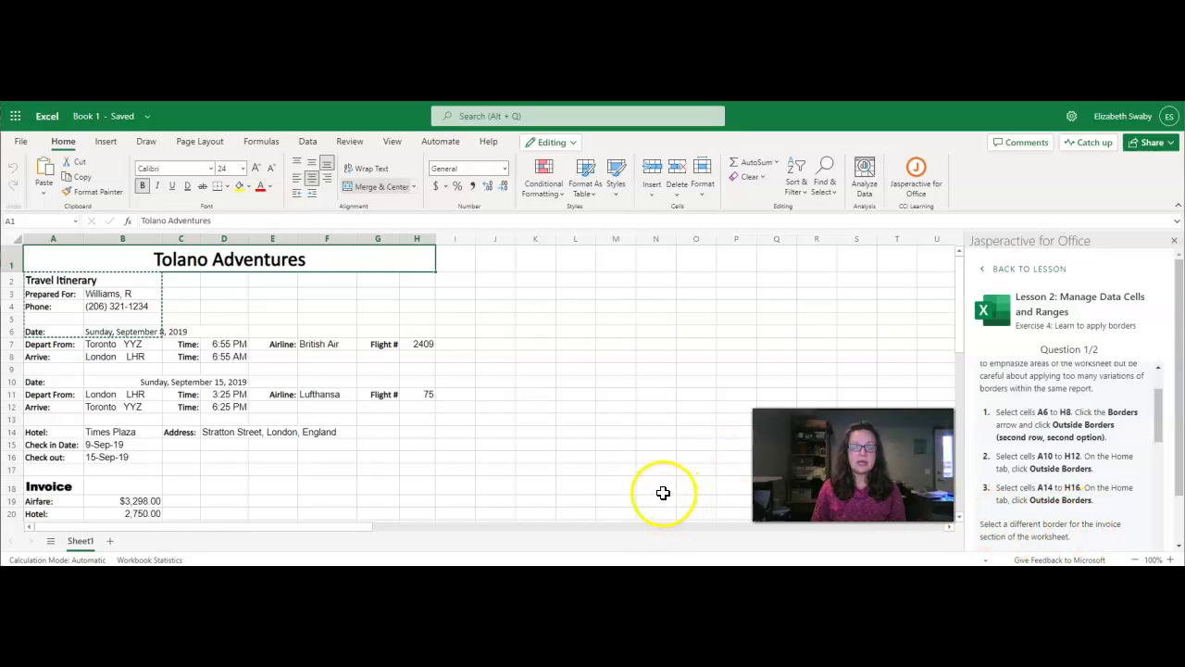
{"action": "left_click_drag", "start_coordinate": [54, 334], "coordinate": [428, 357]}
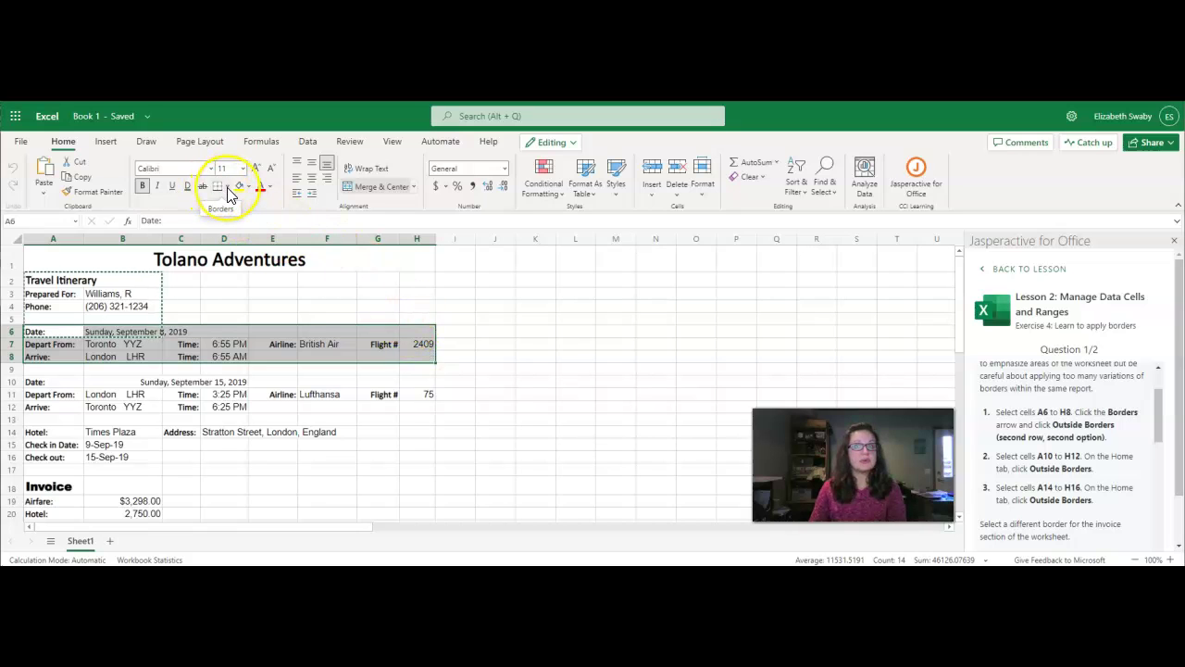
{"action": "left_click", "coordinate": [229, 187]}
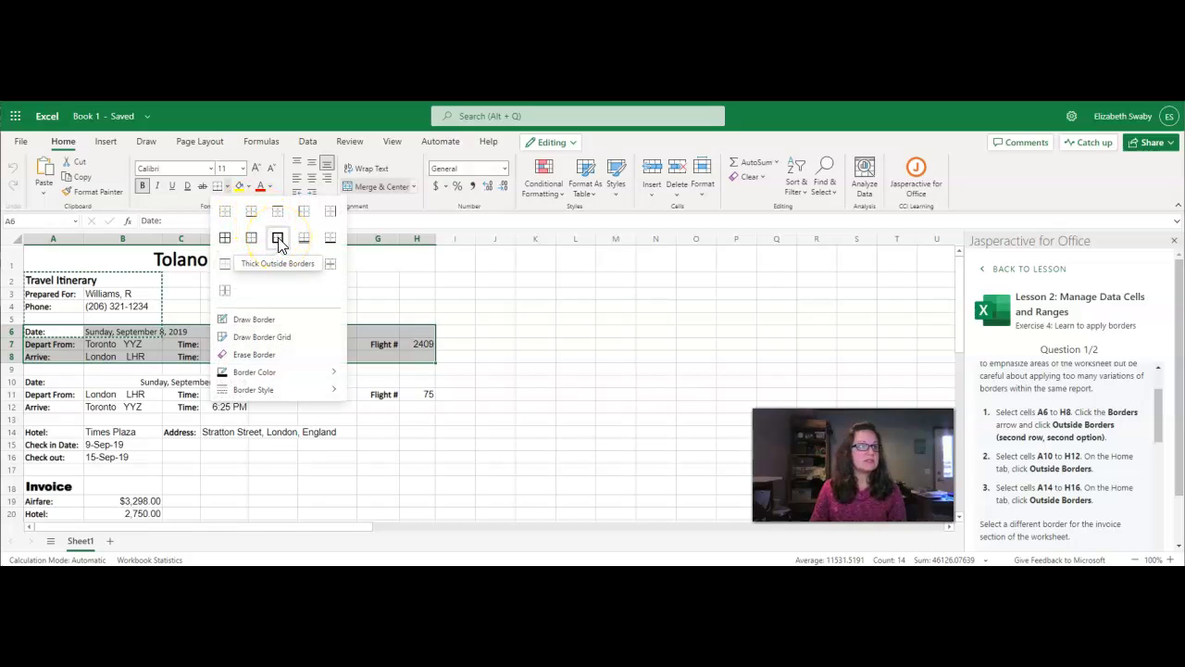
{"action": "left_click", "coordinate": [252, 242]}
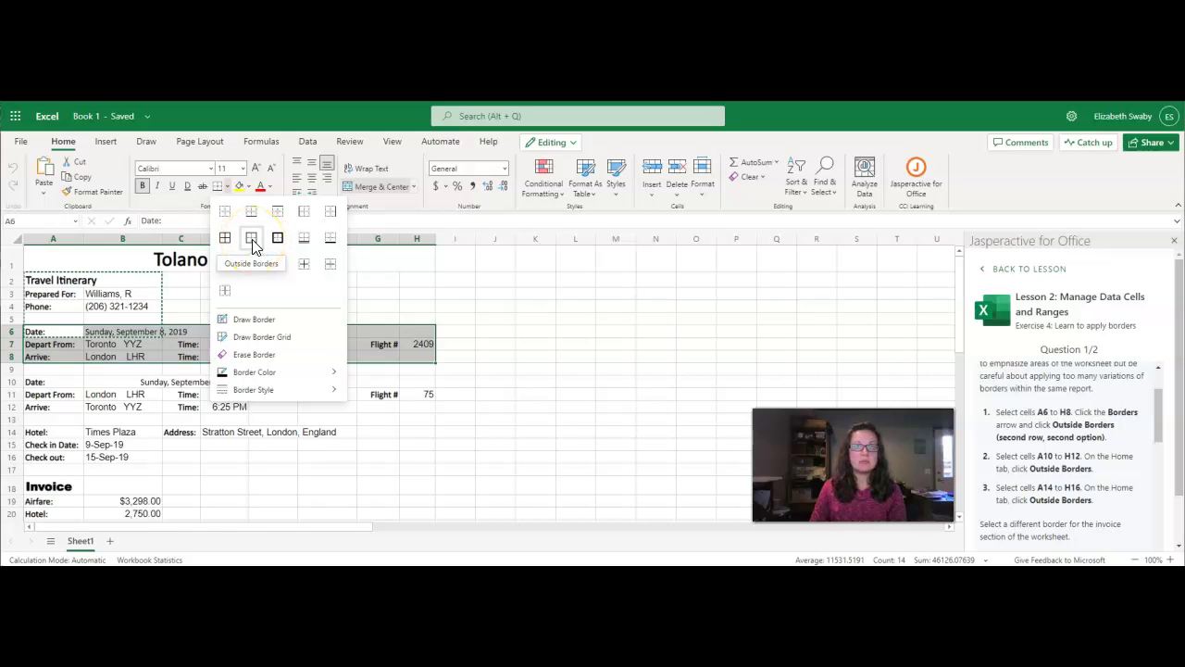
{"action": "left_click", "coordinate": [253, 243]}
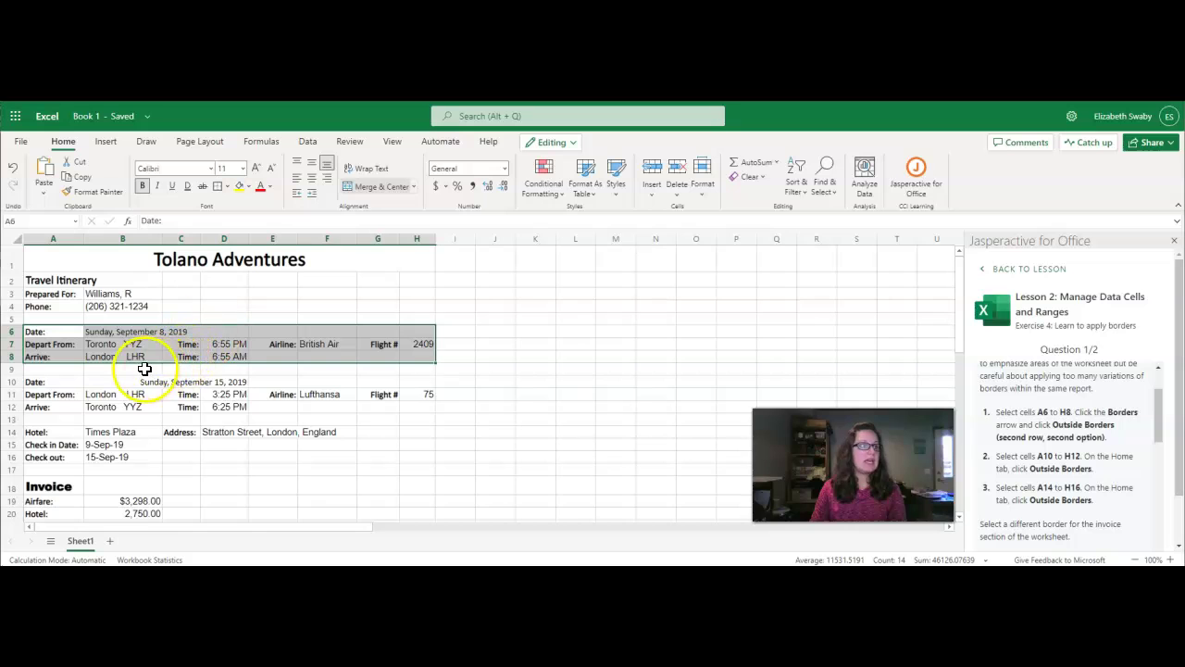
Apply Outside Borders to the return flight section, cells A10 to H12, and the hotel section, cells A14 to H16
{"action": "left_click_drag", "start_coordinate": [53, 382], "coordinate": [398, 405]}
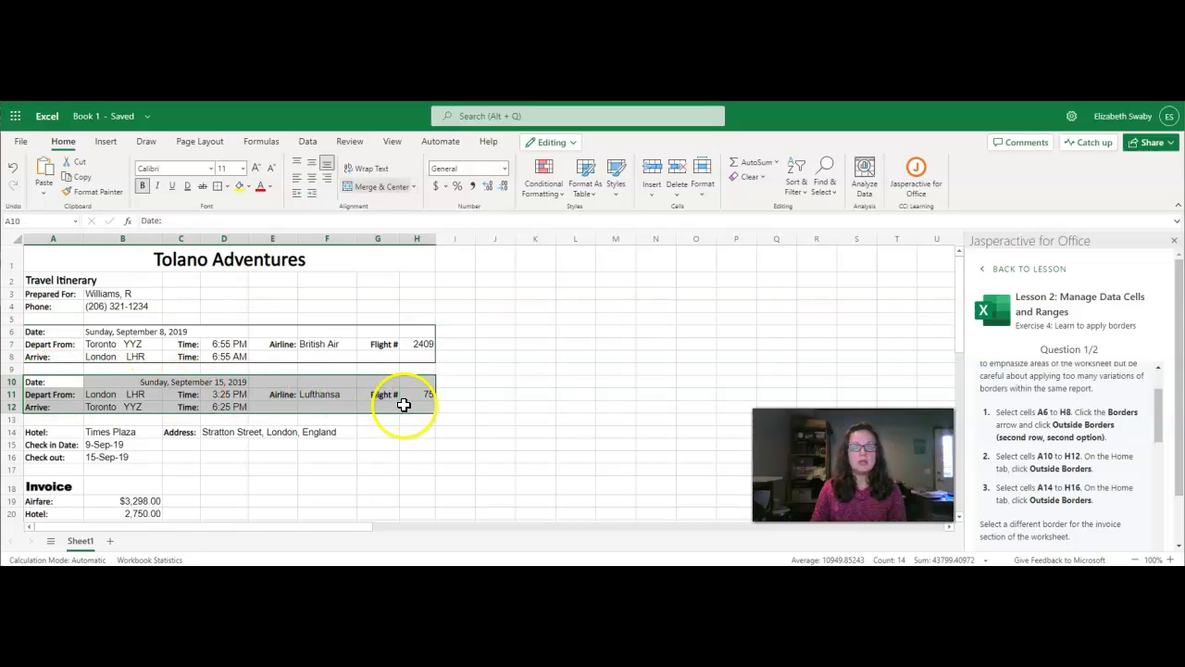
{"action": "left_click", "coordinate": [219, 189]}
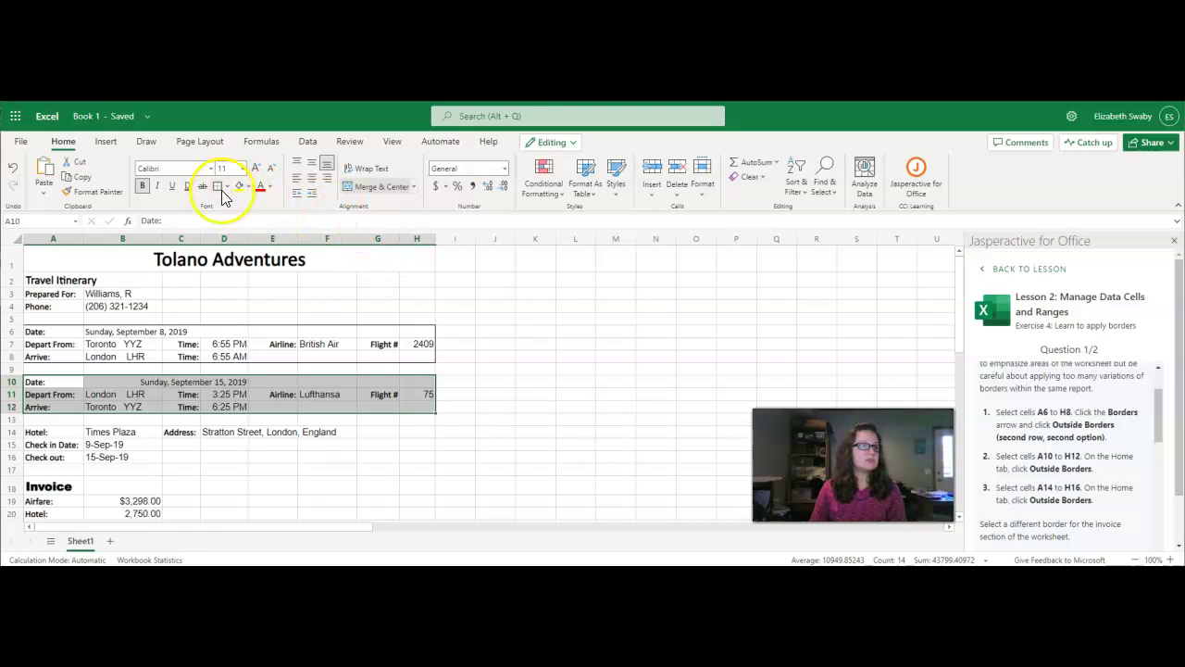
{"action": "left_click_drag", "start_coordinate": [46, 431], "coordinate": [426, 459]}
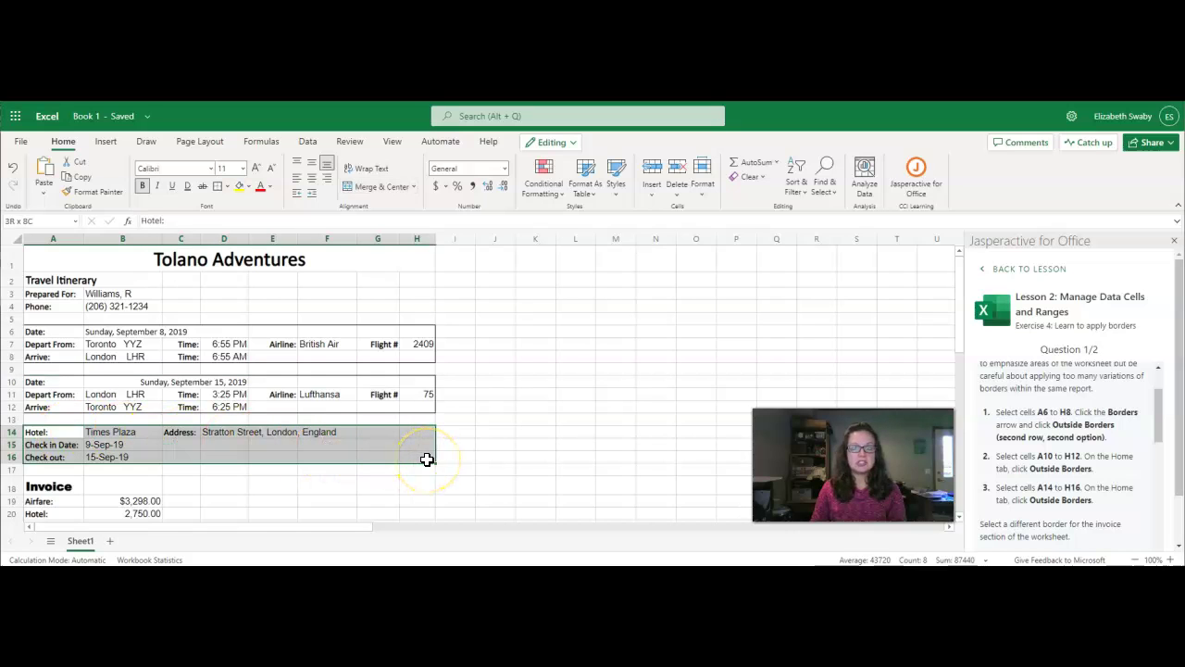
{"action": "left_click", "coordinate": [216, 188]}
{"action": "left_click", "coordinate": [551, 404]}
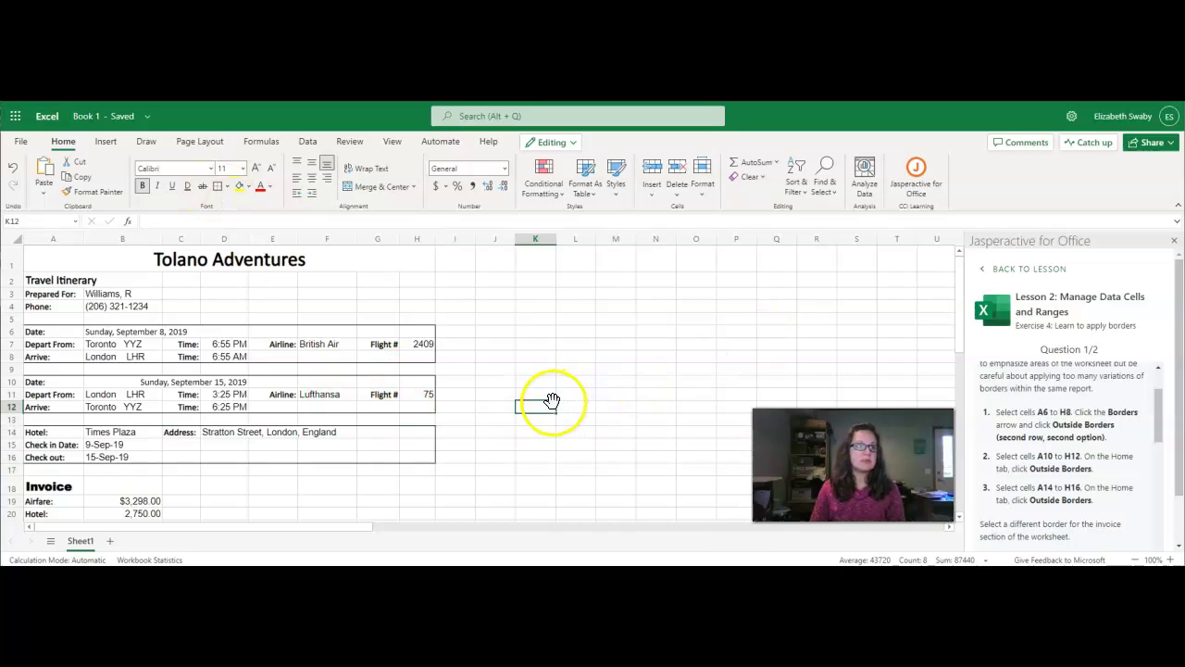
Select the invoice section, cells A18 to B23, and set the border color to standard Dark Blue
{"action": "scroll", "coordinate": [1014, 419], "scroll_direction": "down", "scroll_amount": 3}
{"action": "scroll", "coordinate": [1014, 418], "scroll_direction": "up", "scroll_amount": 1}
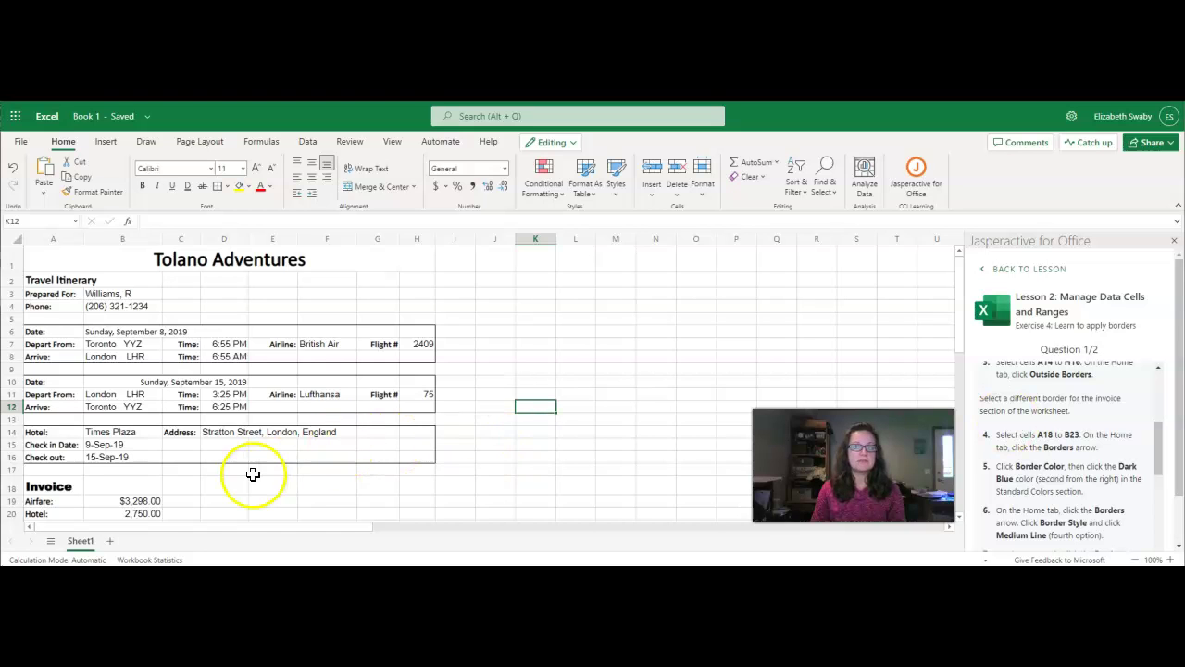
{"action": "scroll", "coordinate": [251, 476], "scroll_direction": "down", "scroll_amount": 3}
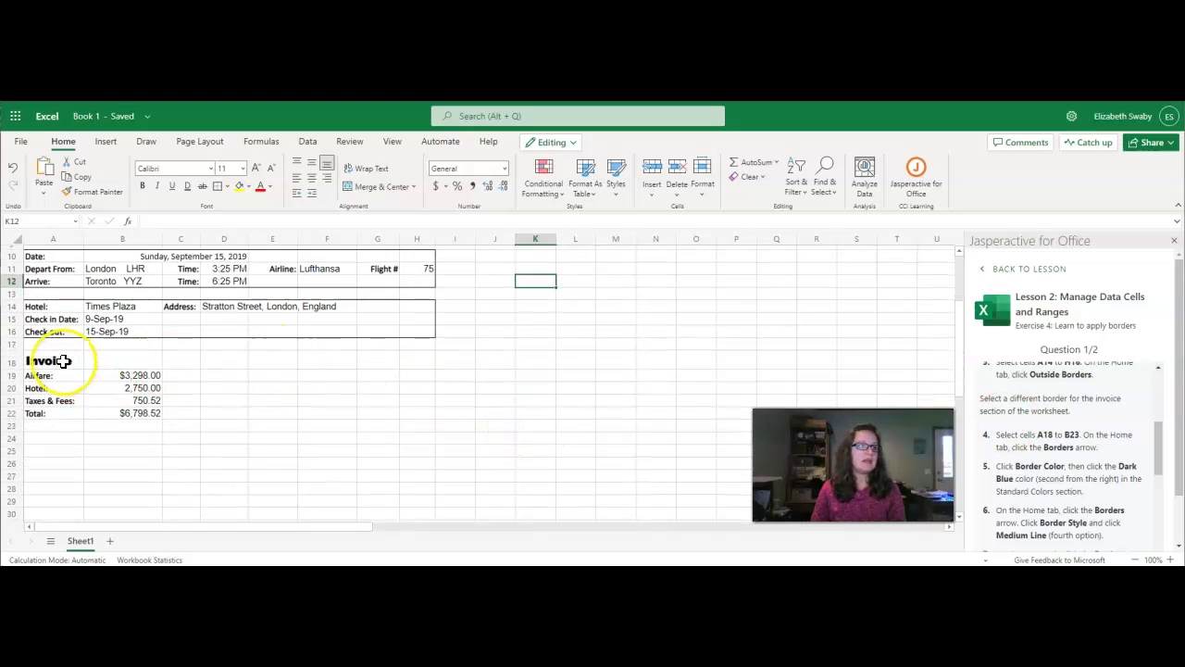
{"action": "left_click_drag", "start_coordinate": [63, 361], "coordinate": [127, 420]}
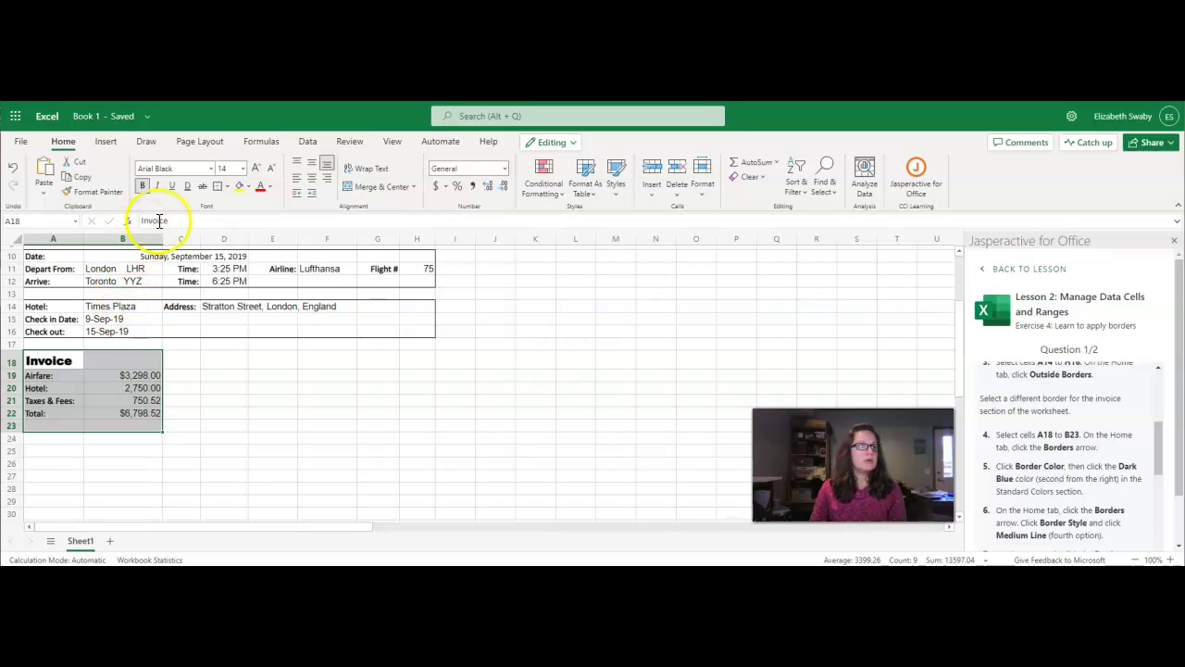
{"action": "left_click", "coordinate": [226, 187]}
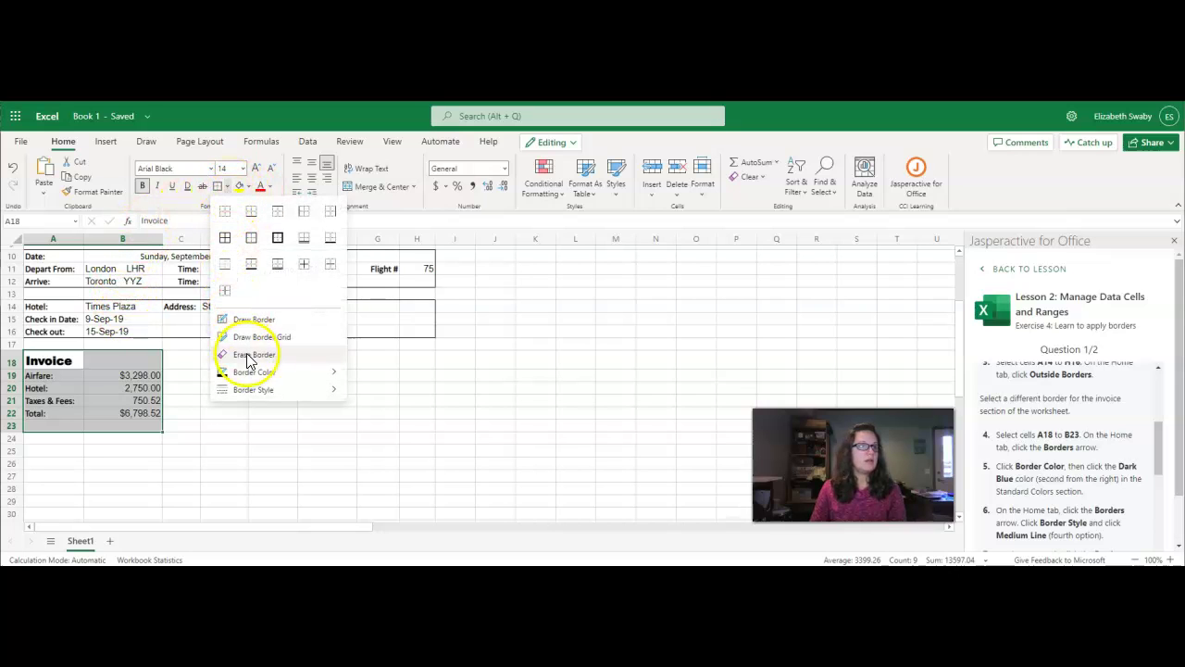
{"action": "left_click", "coordinate": [262, 375]}
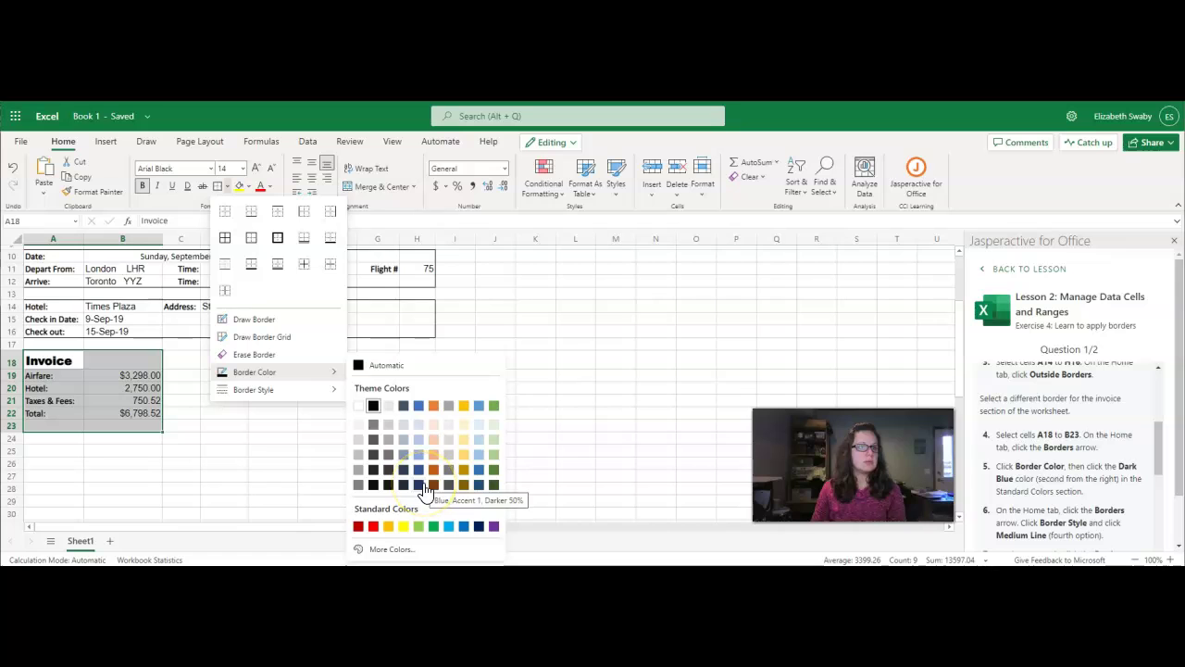
{"action": "left_click", "coordinate": [479, 527]}
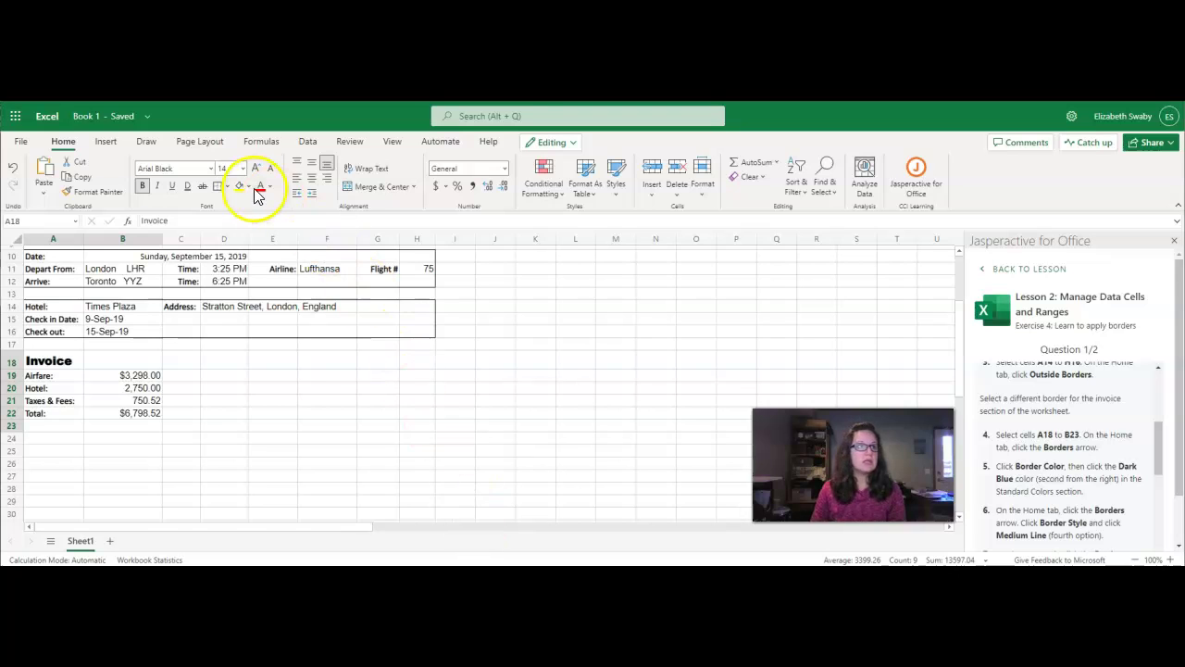
Set the border style to Medium Line, the fourth line option
{"action": "left_click", "coordinate": [226, 185]}
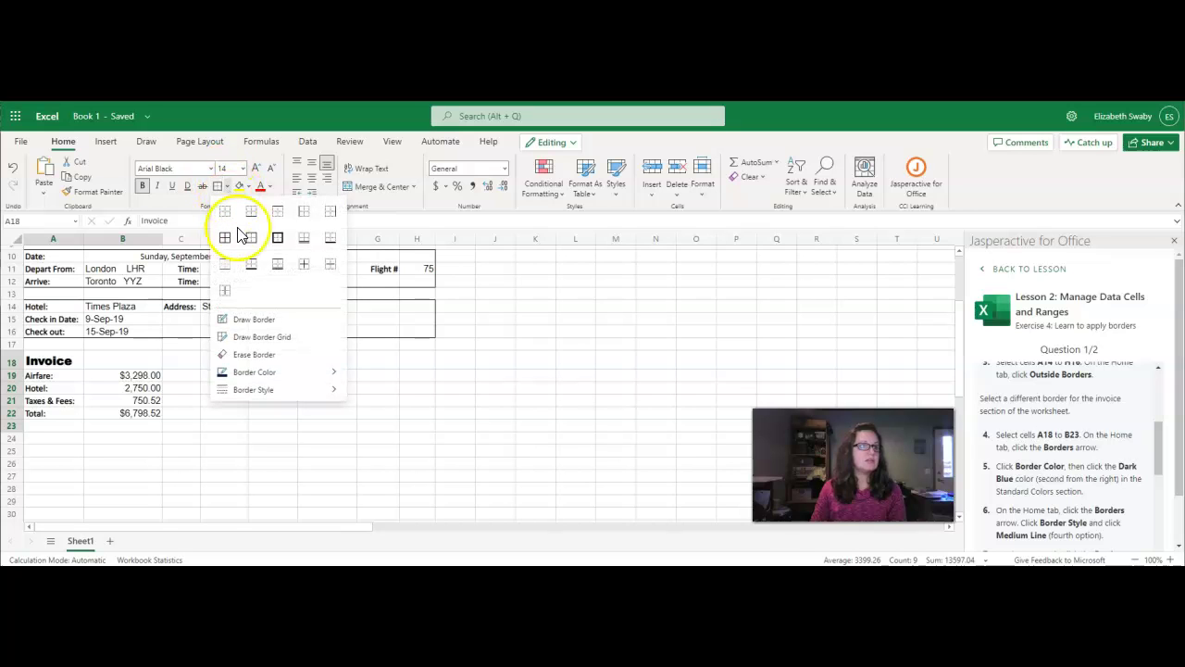
{"action": "mouse_move", "coordinate": [290, 393]}
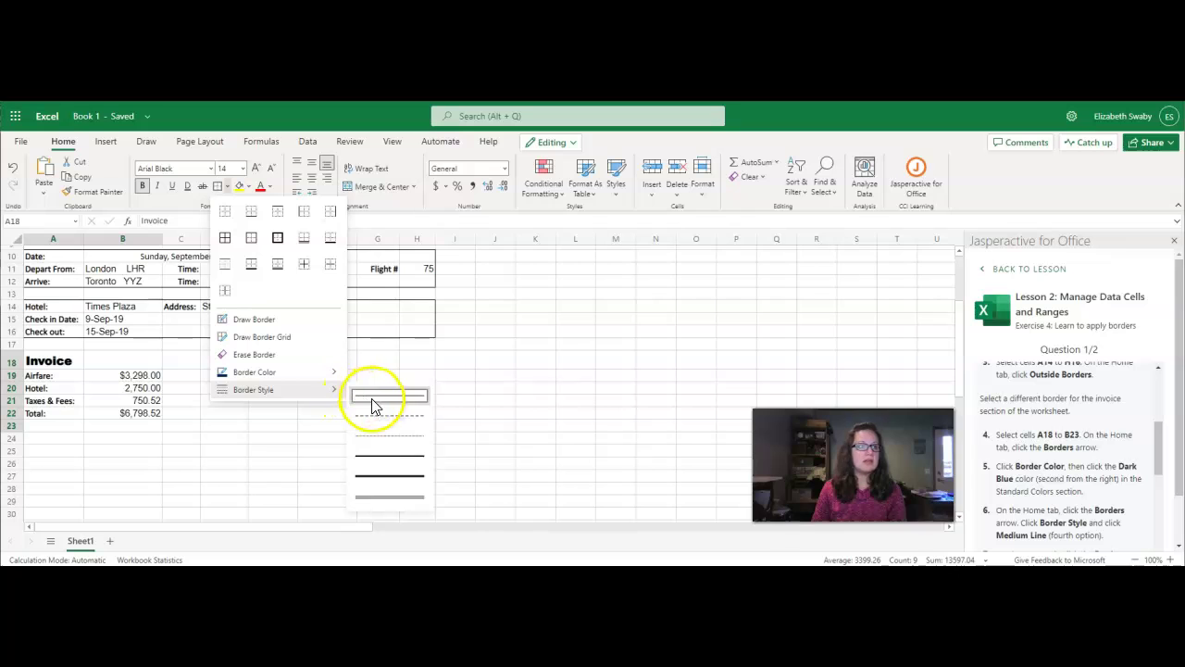
{"action": "left_click", "coordinate": [388, 460]}
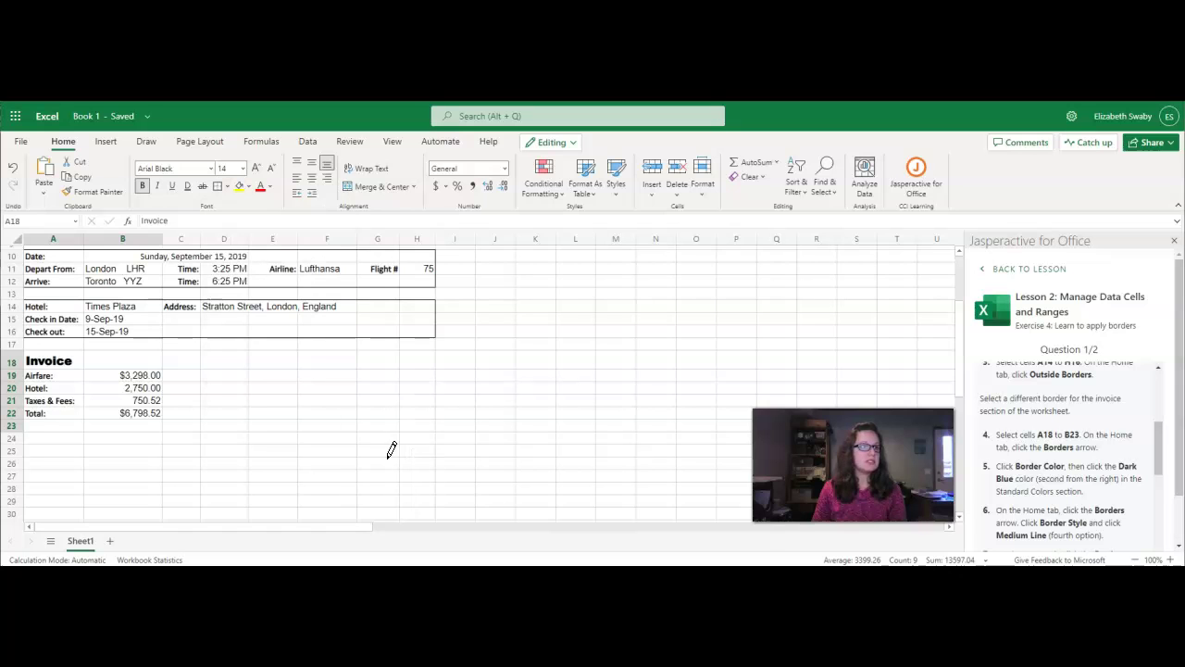
Apply Outside Borders around the invoice section, cells A18 to B23, using the current line style and color
{"action": "scroll", "coordinate": [1063, 394], "scroll_direction": "down", "scroll_amount": 3}
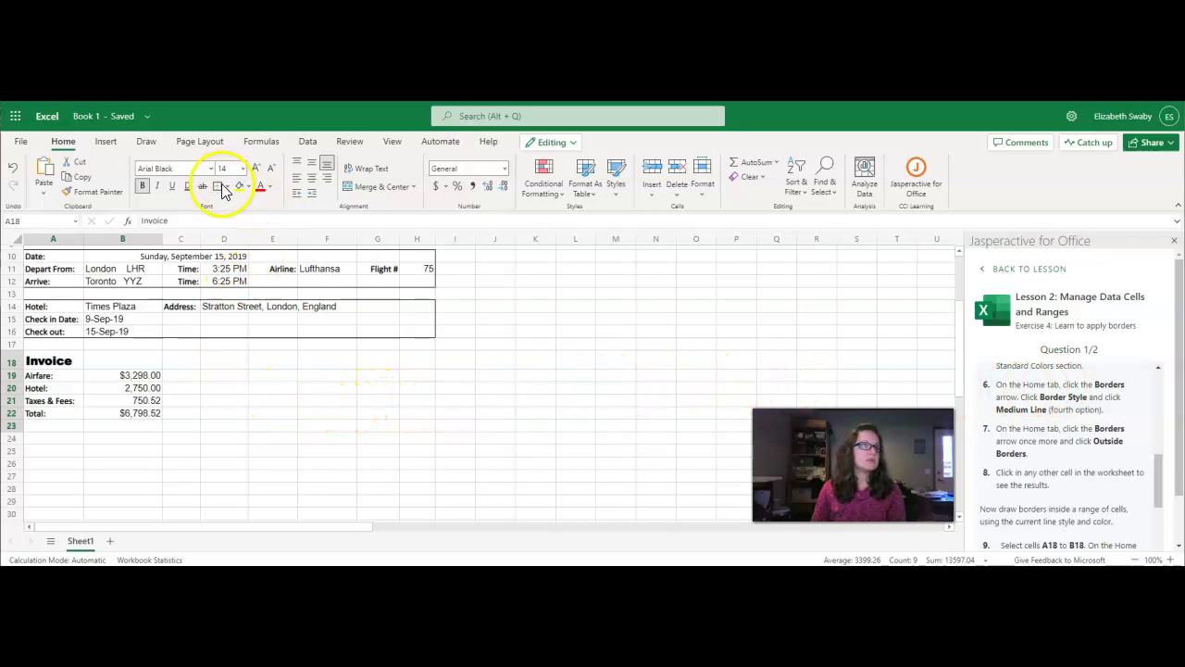
{"action": "left_click", "coordinate": [227, 186]}
{"action": "left_click", "coordinate": [252, 239]}
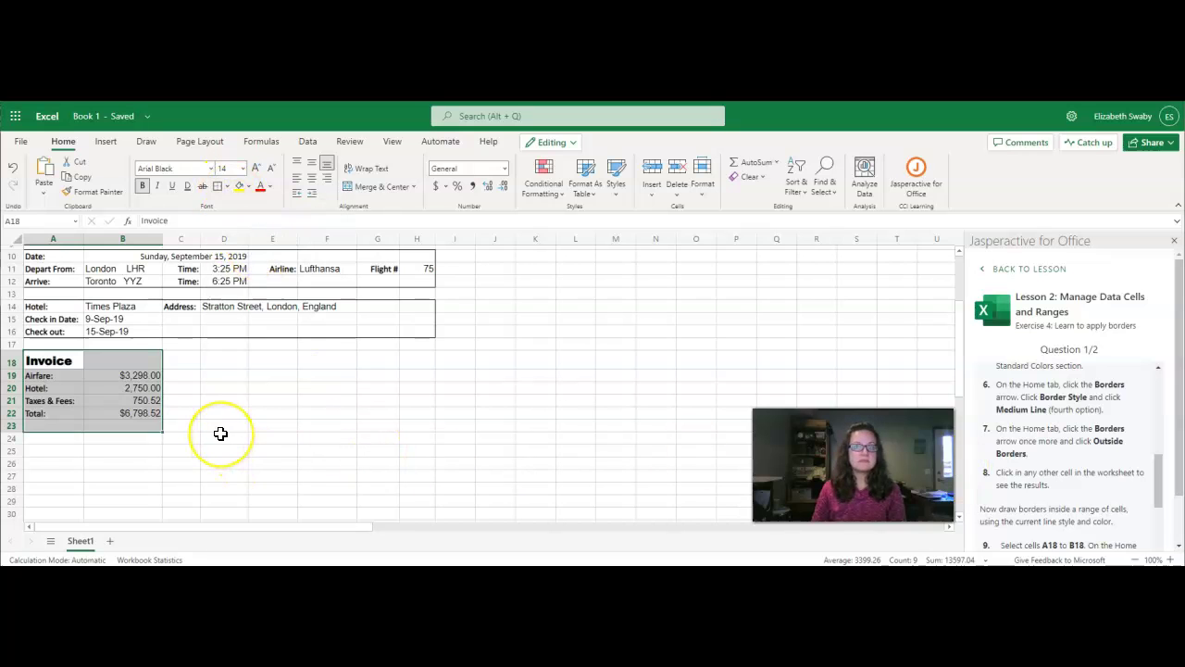
{"action": "left_click", "coordinate": [221, 434]}
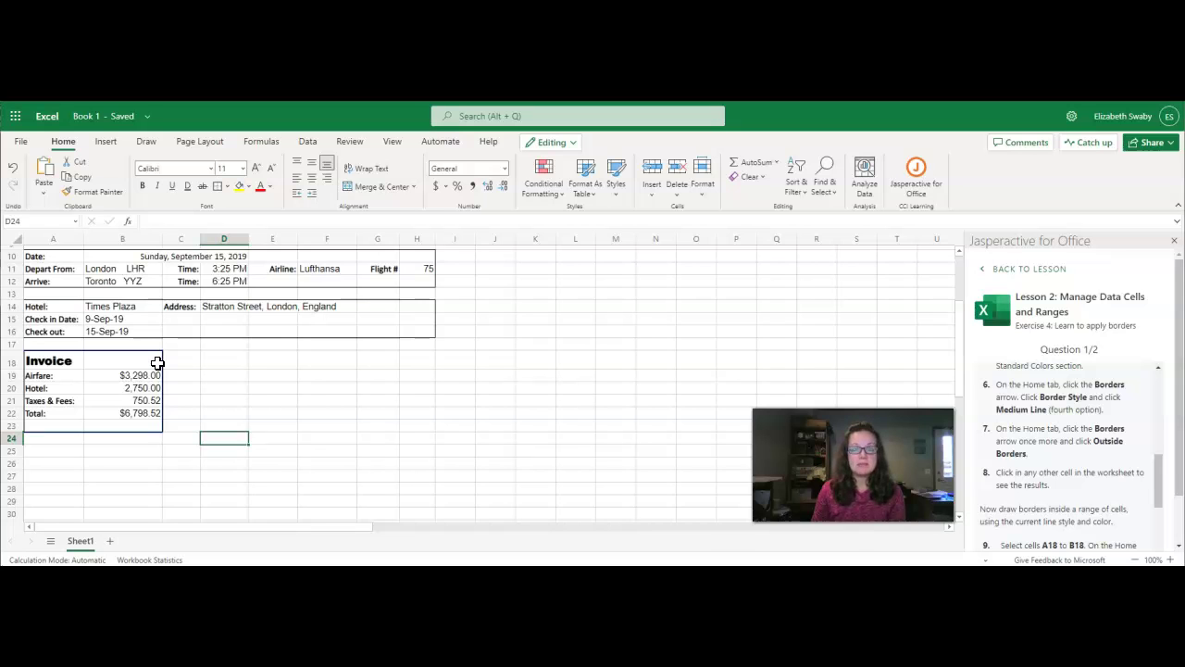
Add a Bottom Border to the Invoice heading row, cells A18 to B18
{"action": "scroll", "coordinate": [1018, 408], "scroll_direction": "down", "scroll_amount": 3}
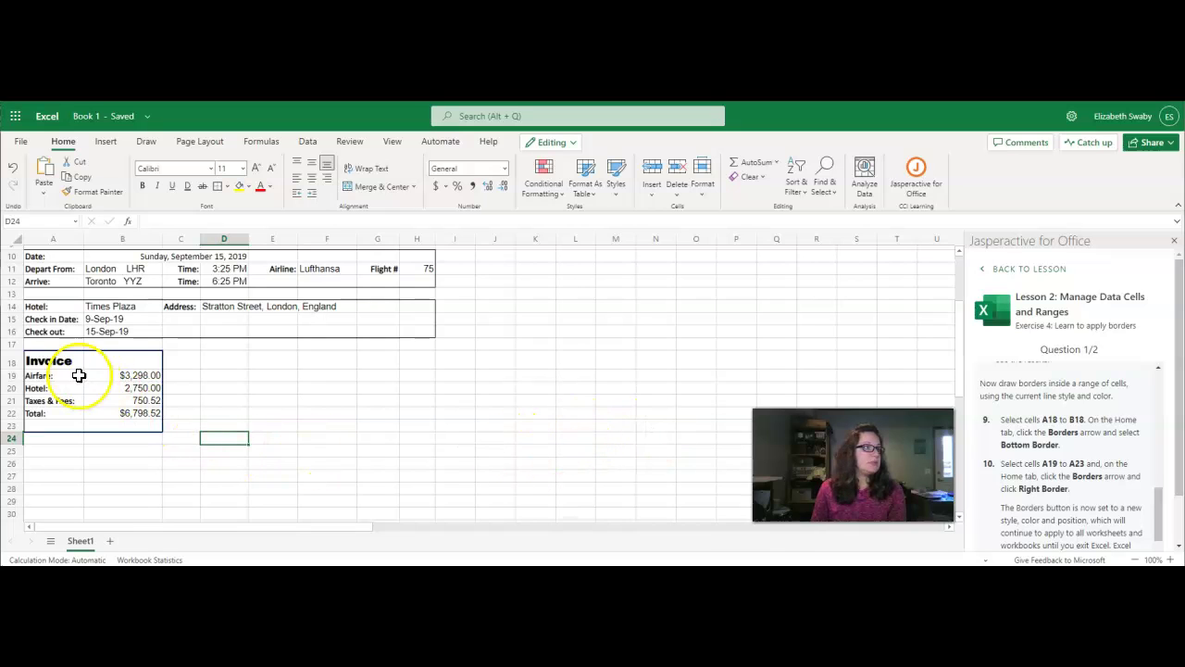
{"action": "left_click_drag", "start_coordinate": [66, 361], "coordinate": [122, 364]}
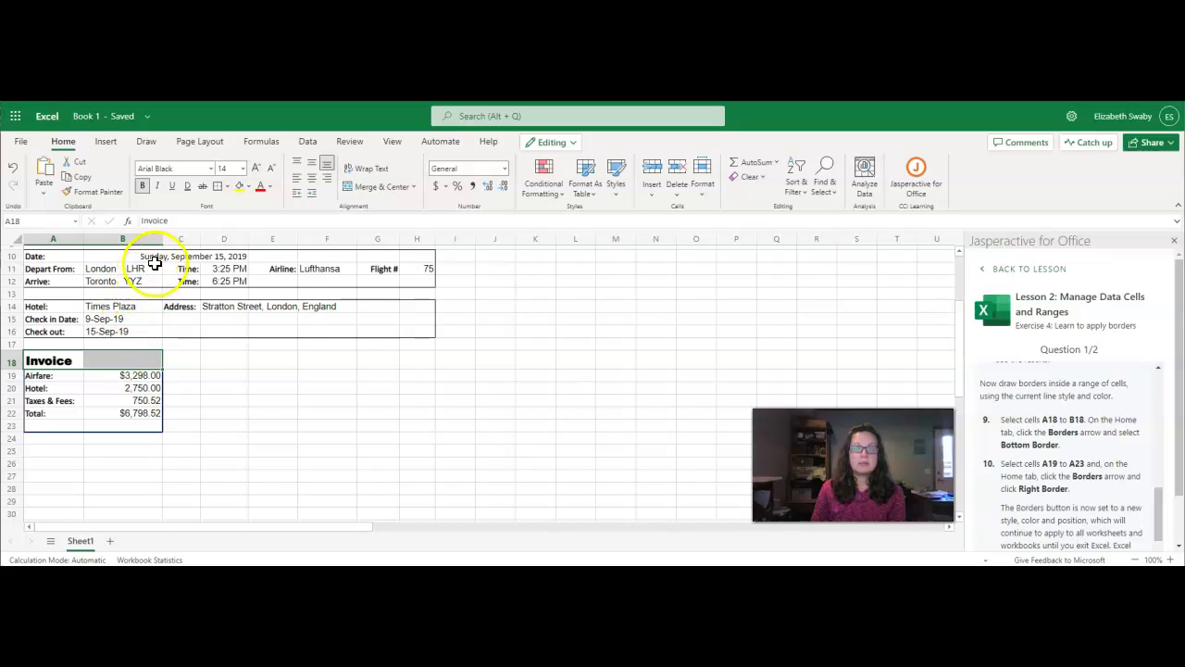
{"action": "left_click", "coordinate": [228, 186]}
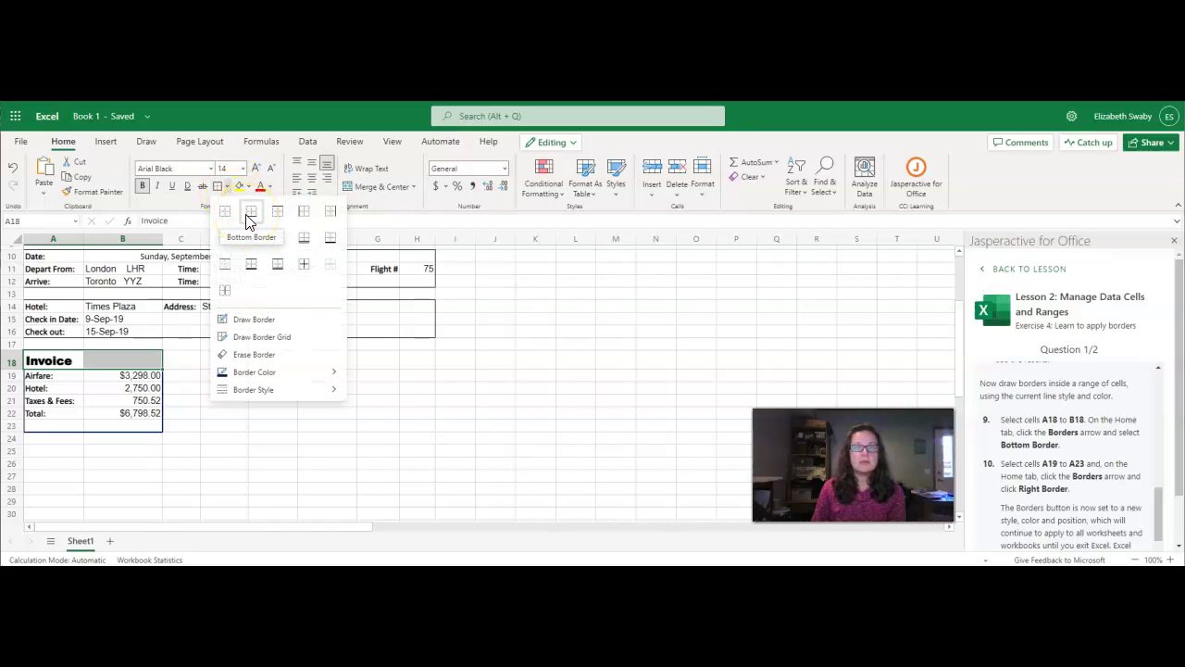
{"action": "left_click", "coordinate": [249, 219]}
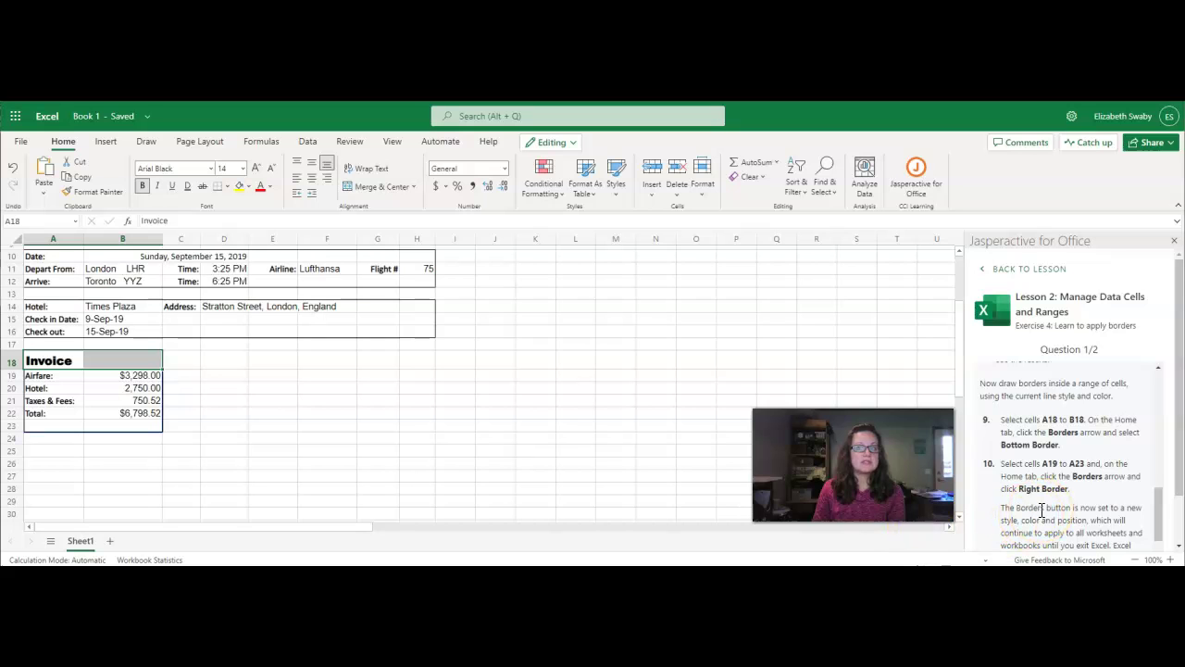
Deselect the heading cells and submit the Apply borders question
{"action": "scroll", "coordinate": [1042, 509], "scroll_direction": "down", "scroll_amount": 1}
{"action": "scroll", "coordinate": [1042, 509], "scroll_direction": "down", "scroll_amount": 1}
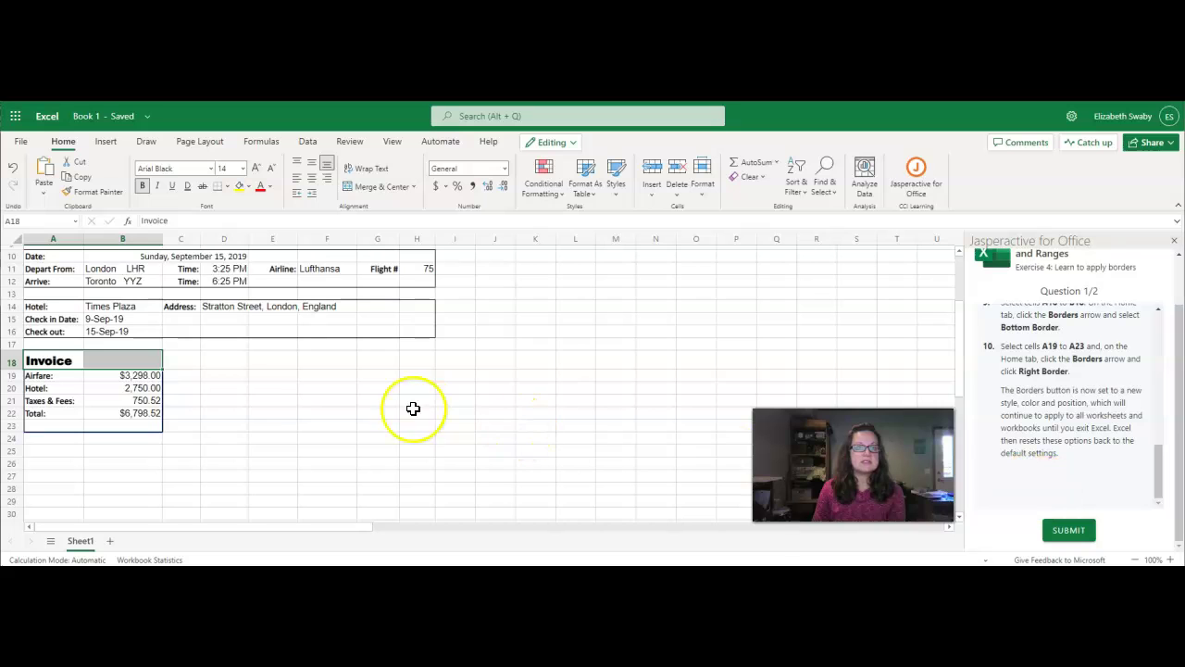
{"action": "left_click", "coordinate": [235, 399]}
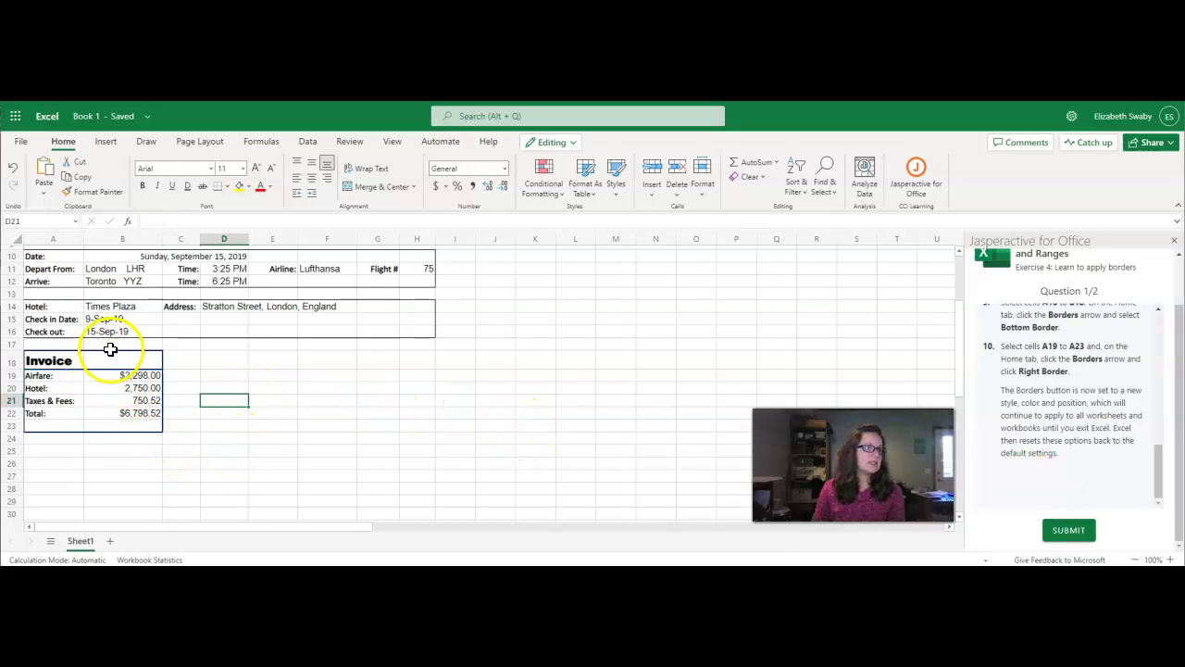
{"action": "left_click", "coordinate": [1067, 529]}
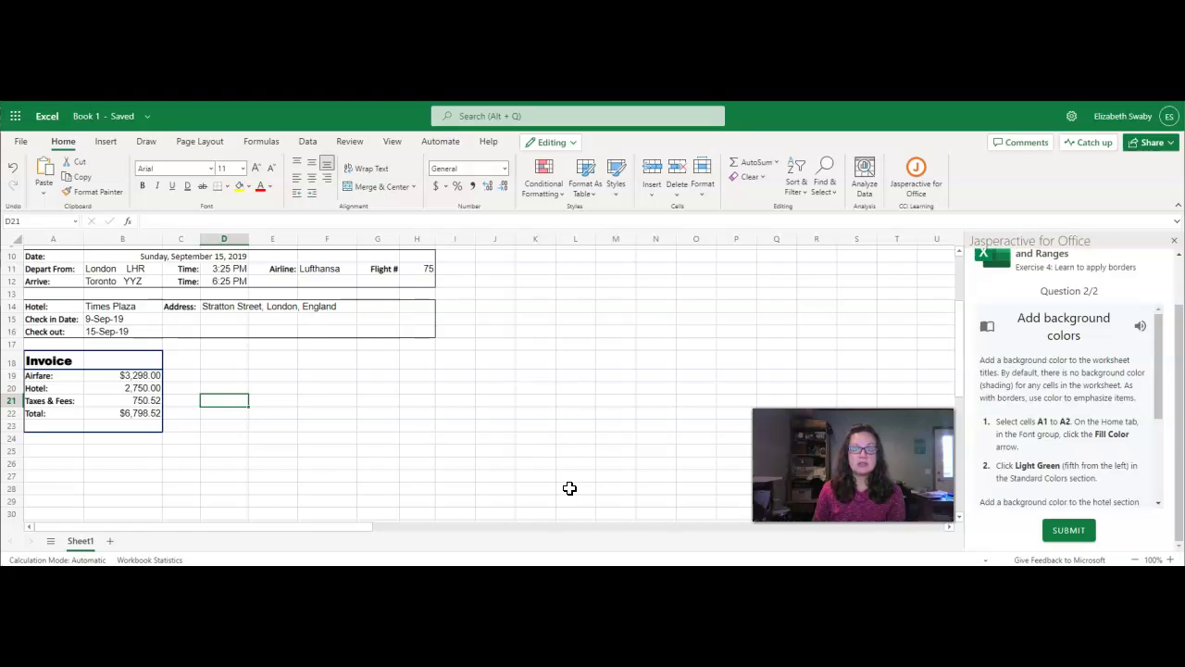
Fill the worksheet titles in cells A1 to A2 with the standard Light Green color
{"action": "scroll", "coordinate": [352, 463], "scroll_direction": "up", "scroll_amount": 3}
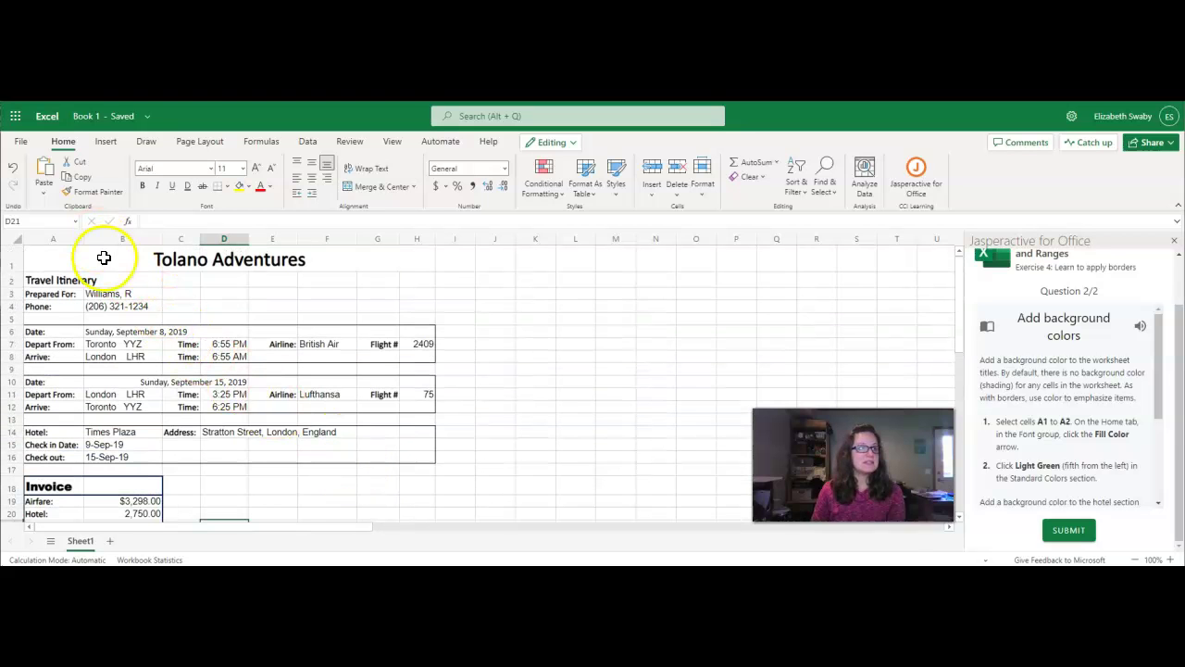
{"action": "left_click_drag", "start_coordinate": [44, 257], "coordinate": [43, 272]}
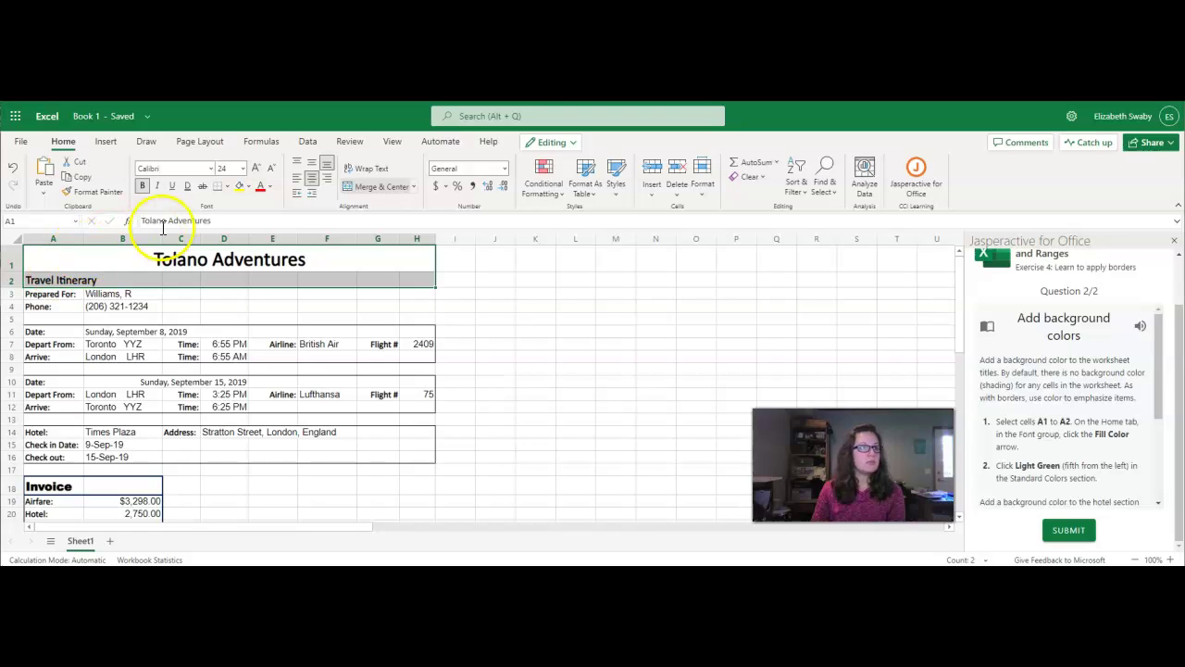
{"action": "left_click", "coordinate": [248, 186]}
{"action": "left_click", "coordinate": [306, 341]}
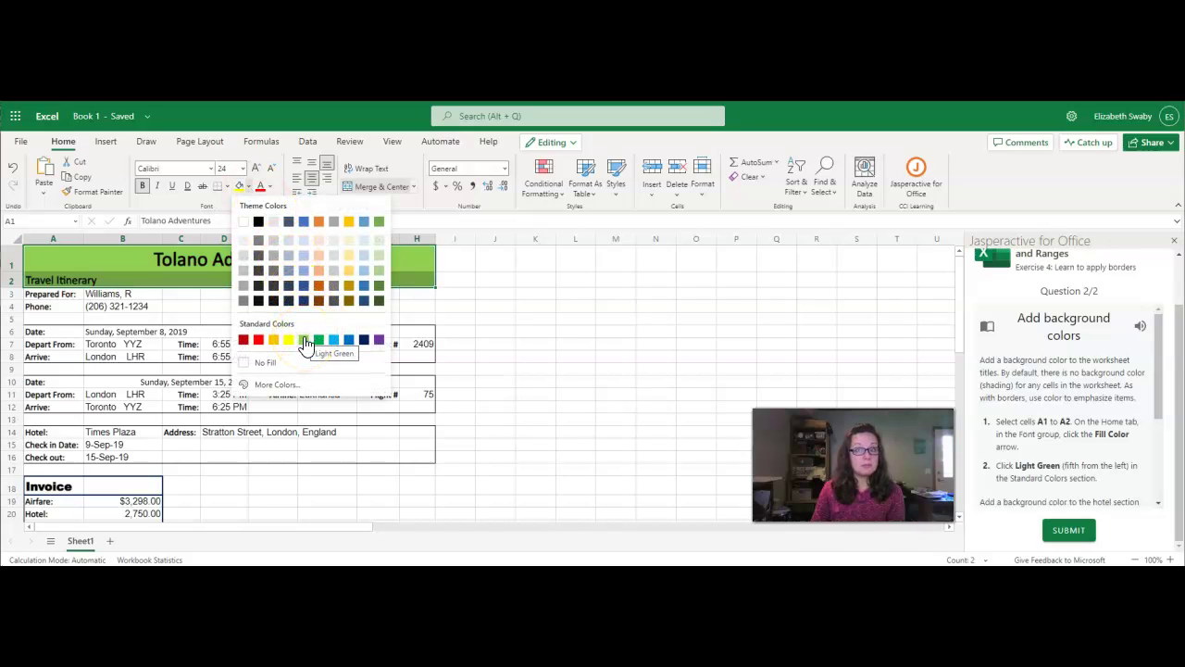
{"action": "left_click", "coordinate": [306, 341]}
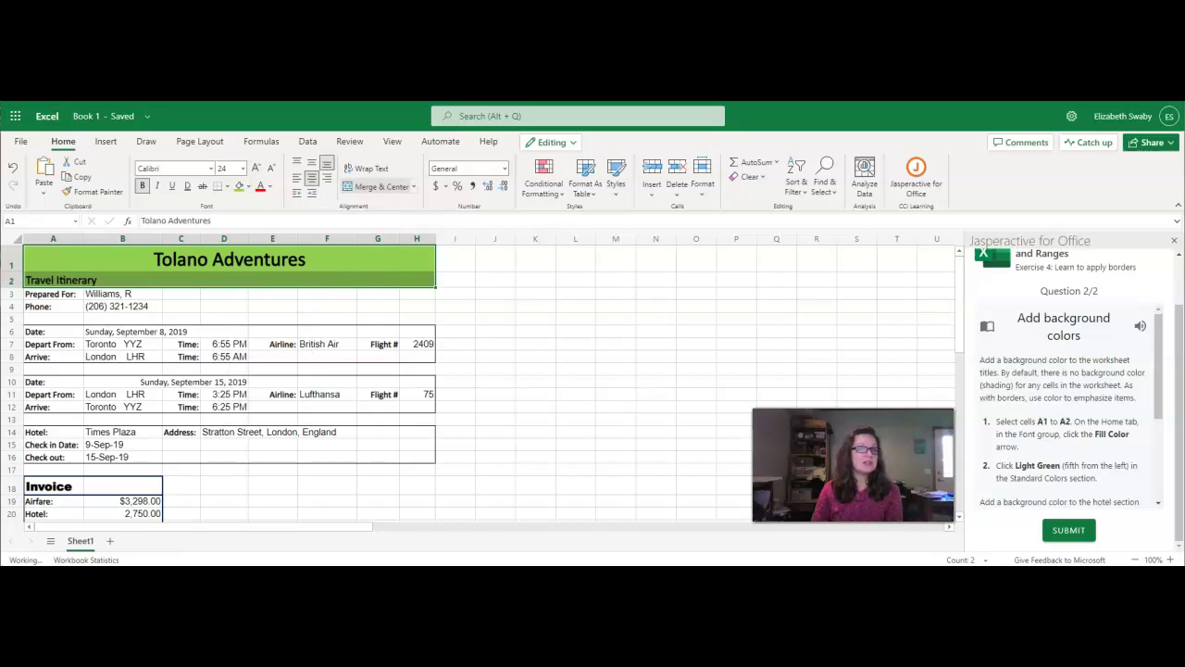
Fill the hotel section, cells A14 to H16, with the standard Yellow color and deselect the range
{"action": "scroll", "coordinate": [1036, 446], "scroll_direction": "down", "scroll_amount": 3}
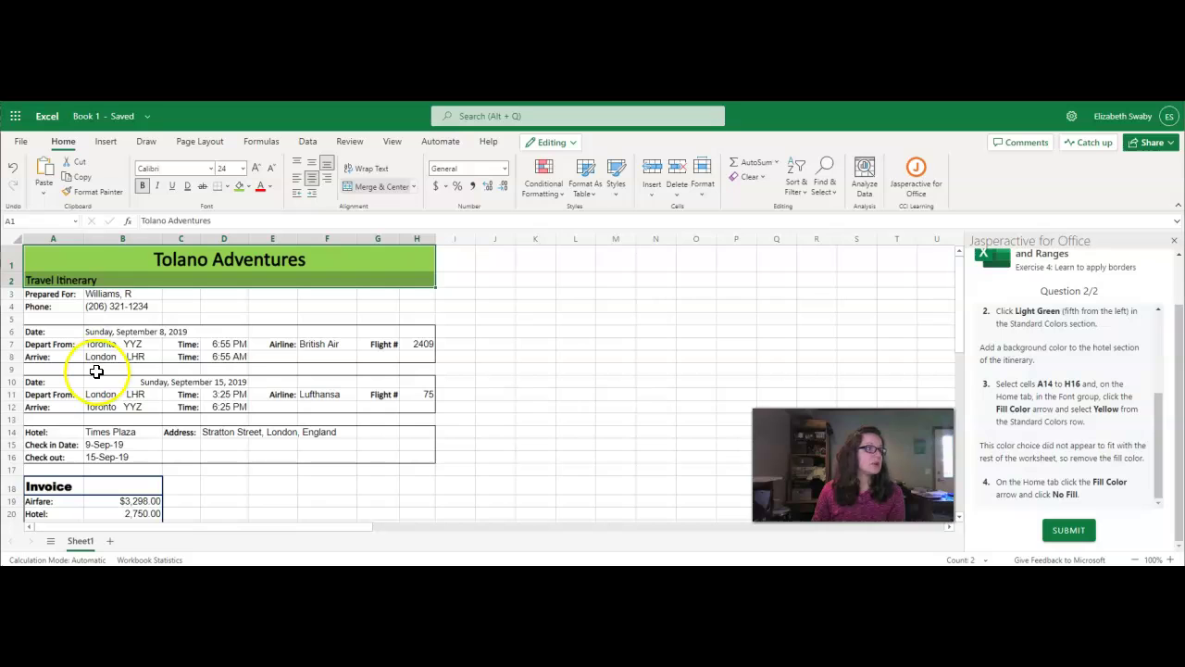
{"action": "mouse_move", "coordinate": [45, 432]}
{"action": "left_mouse_down"}
{"action": "mouse_move", "coordinate": [397, 444]}
{"action": "mouse_move", "coordinate": [417, 456]}
{"action": "left_mouse_up"}
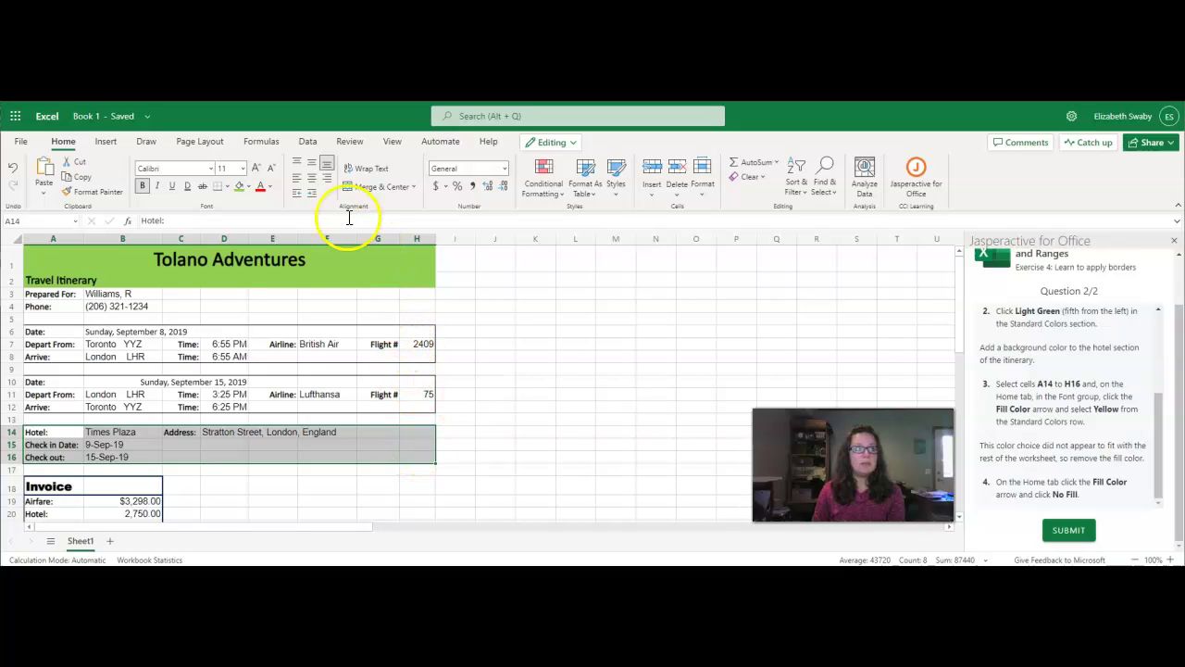
{"action": "left_click", "coordinate": [248, 187]}
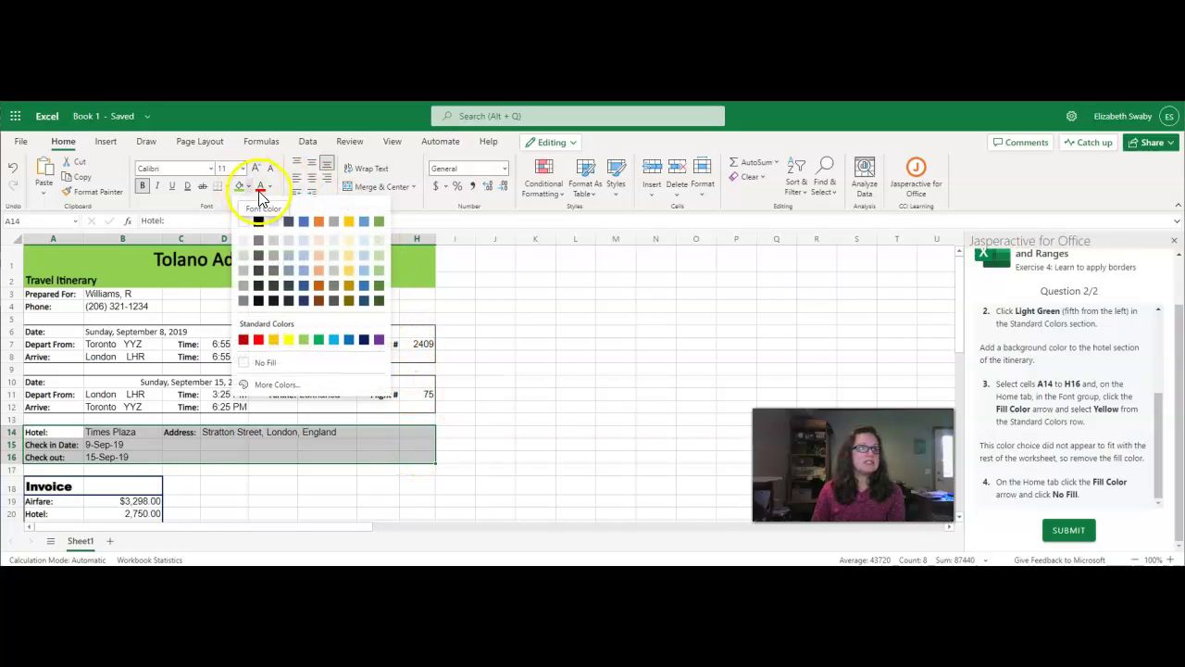
{"action": "left_click", "coordinate": [292, 342]}
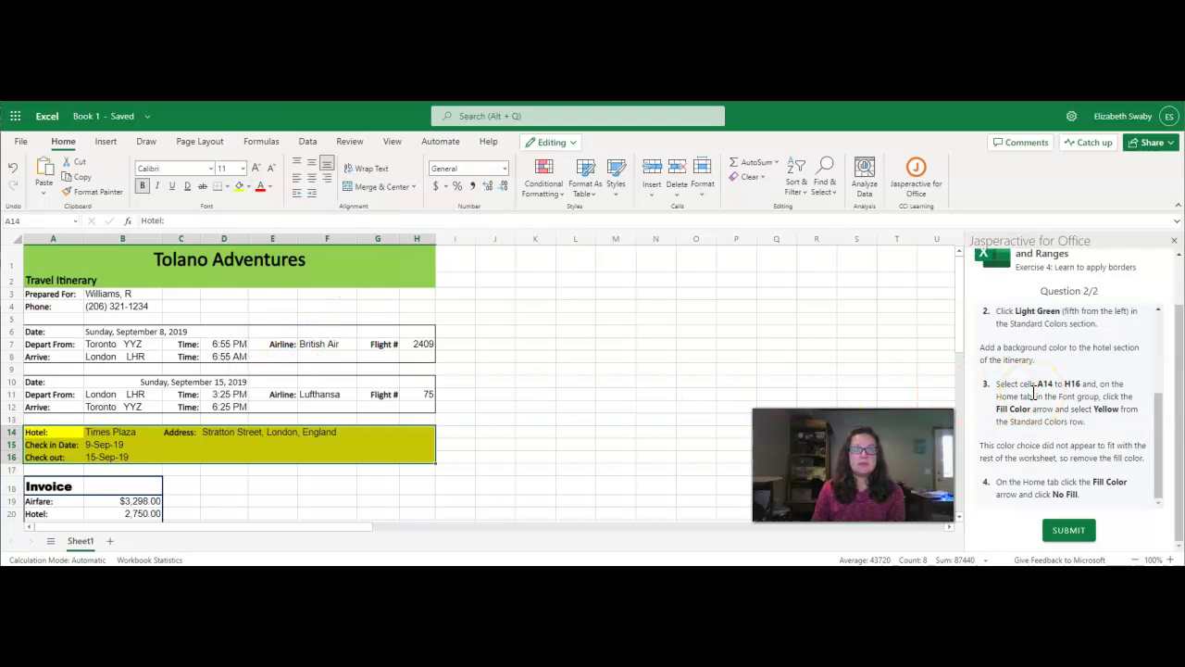
{"action": "left_click", "coordinate": [545, 459]}
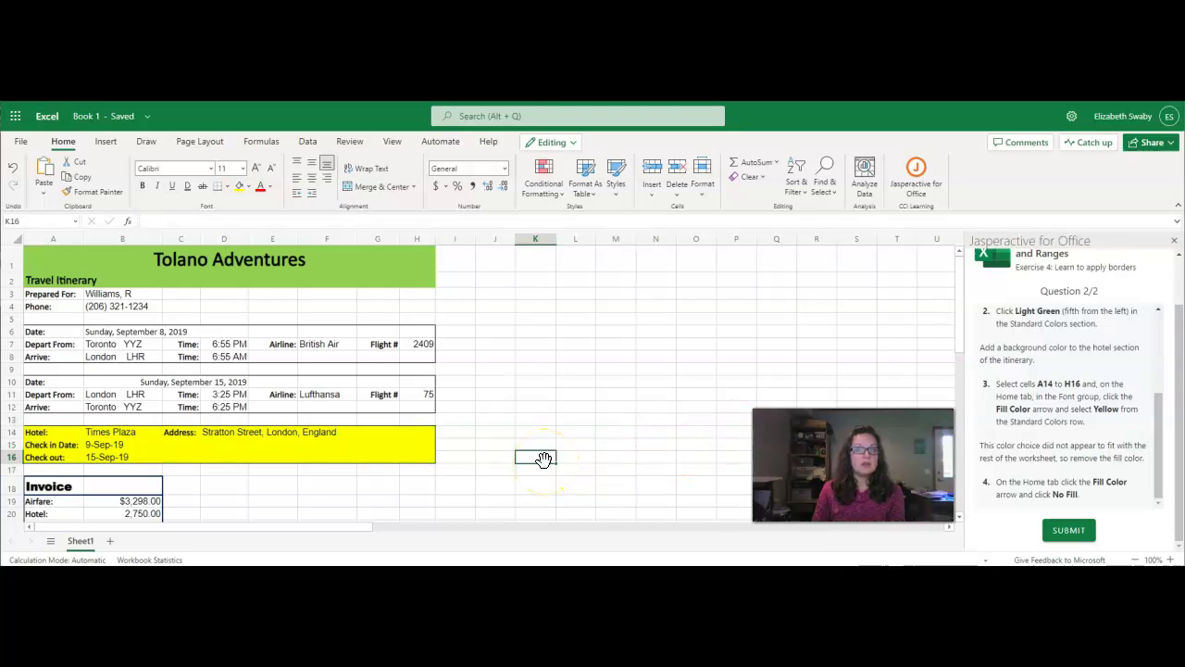
Remove the fill color from the hotel section, cells A14 to H16, using No Fill, and deselect the range
{"action": "left_click_drag", "start_coordinate": [50, 432], "coordinate": [420, 455]}
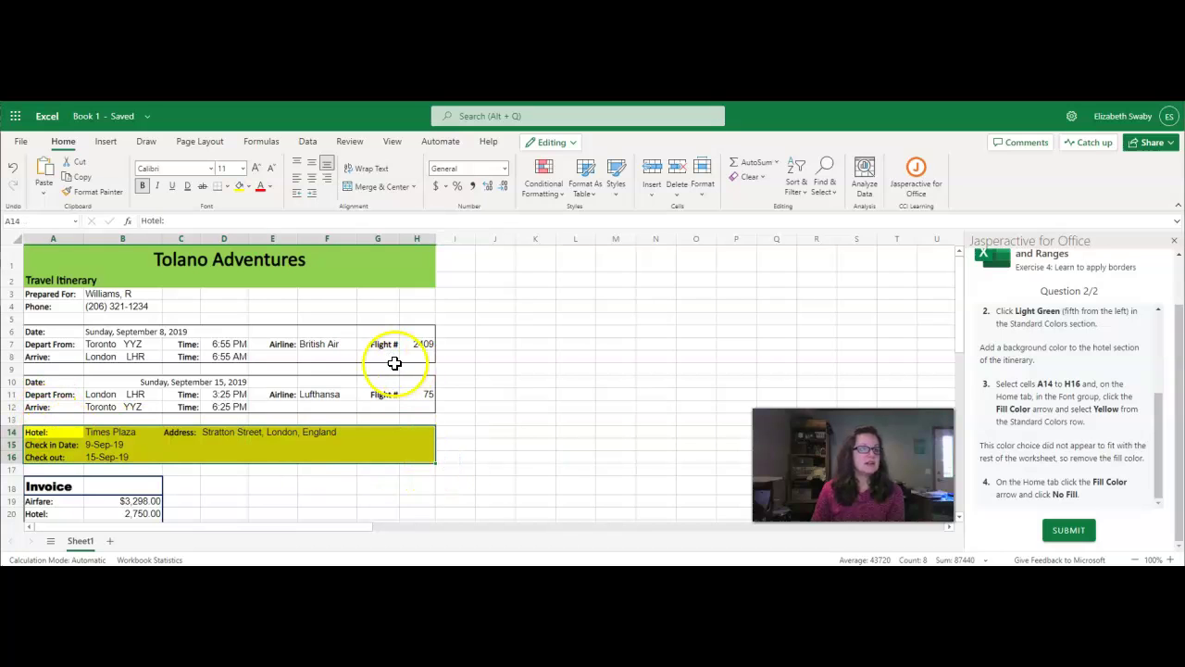
{"action": "left_click", "coordinate": [252, 189]}
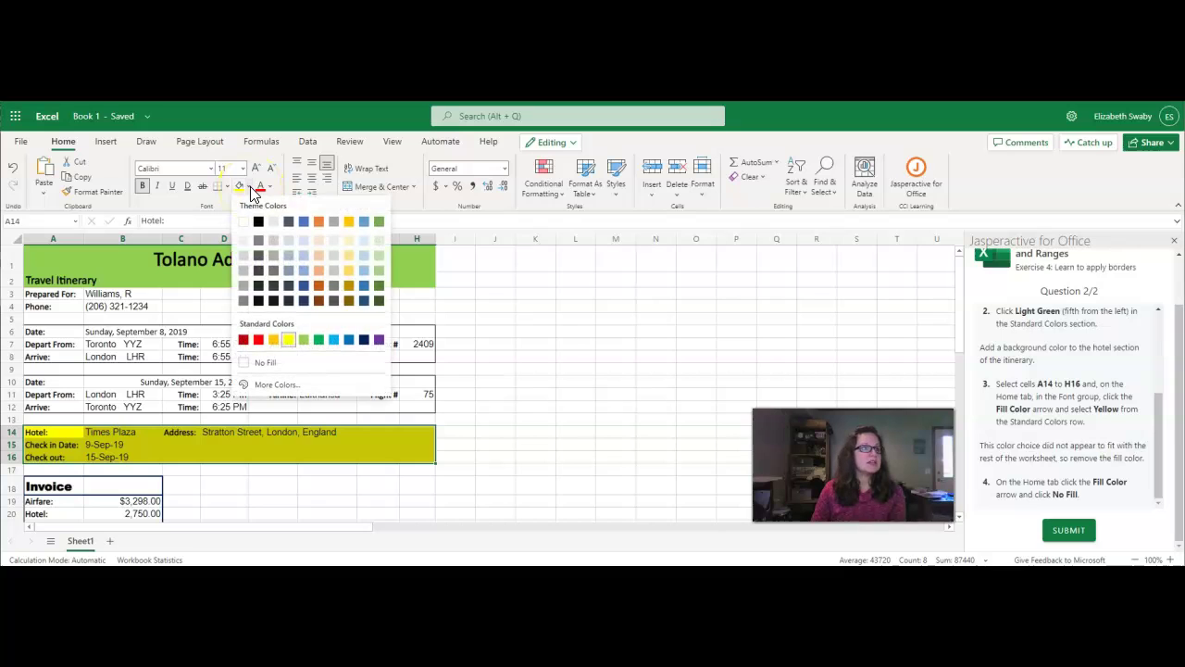
{"action": "left_click", "coordinate": [268, 371]}
{"action": "left_click", "coordinate": [608, 417]}
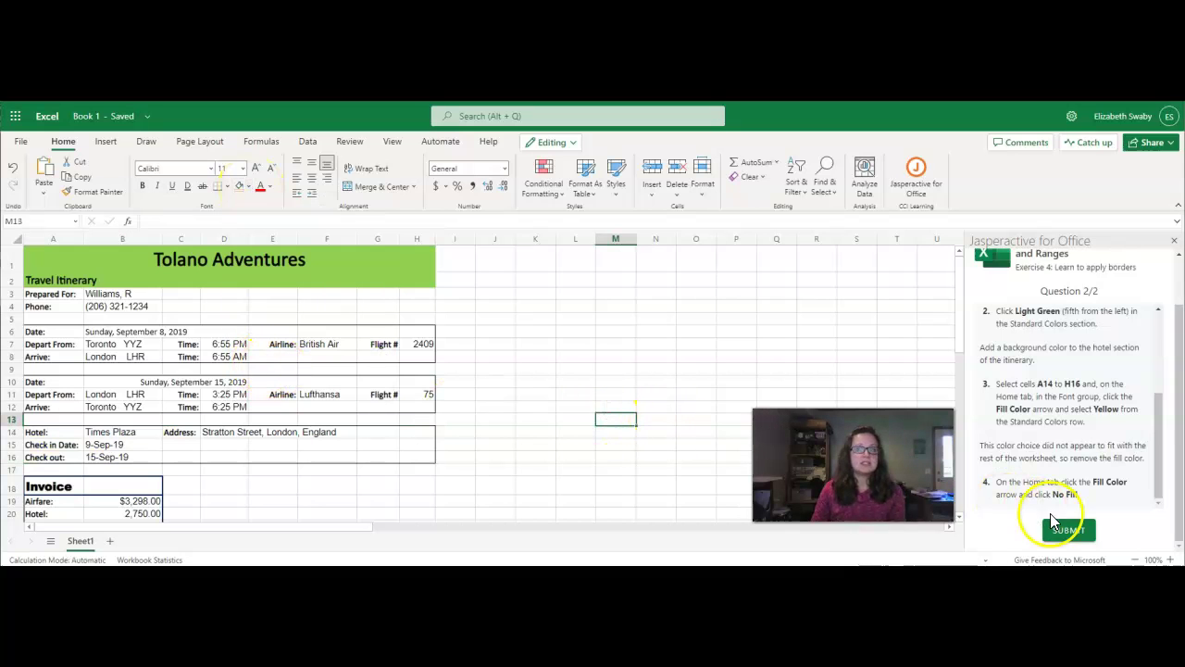